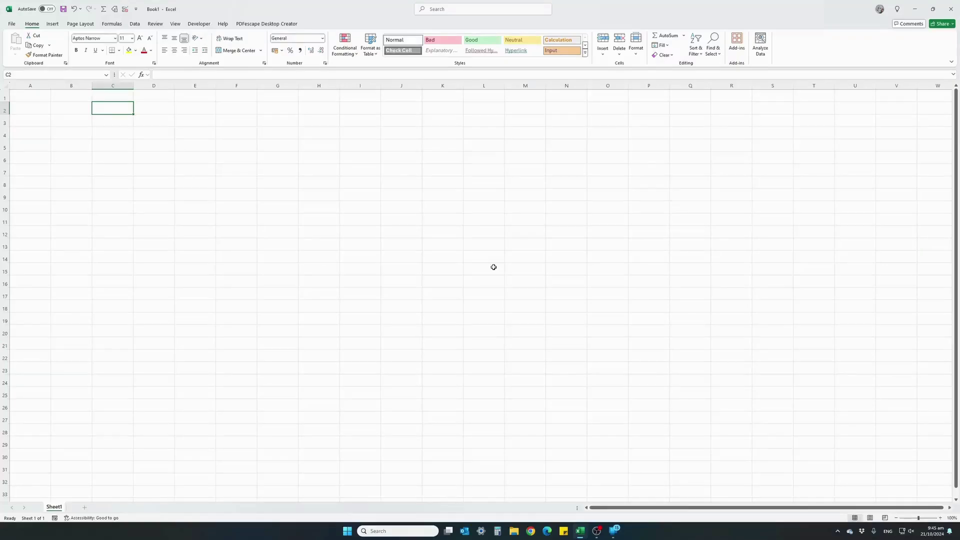
# Enter =STOCKHISTORY("AUD/EUR","02/10/2024") in C2 to get the 02/10/2024 AUD/EUR close of € 0.62
pyautogui.click(223, 228)
pyautogui.click(217, 204)
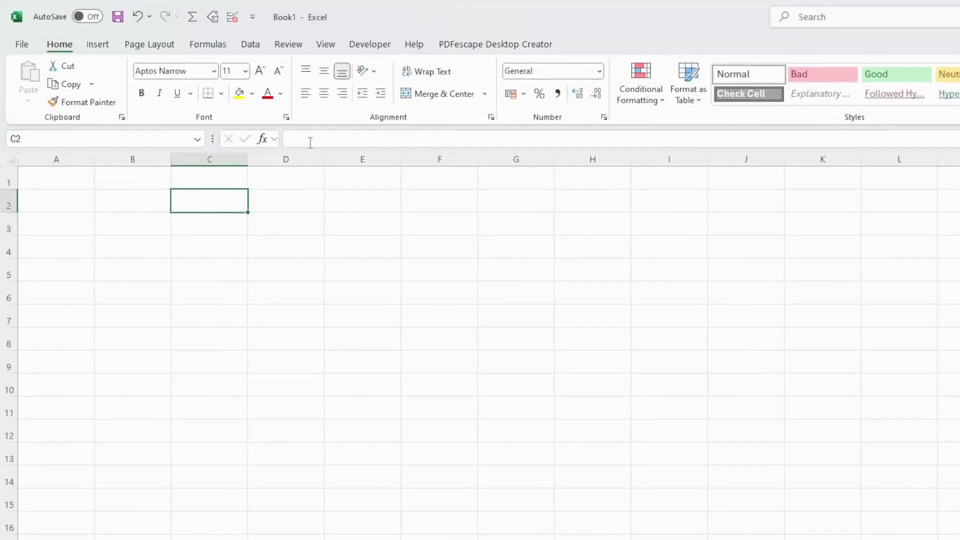
pyautogui.click(311, 142)
pyautogui.write('=stoc')
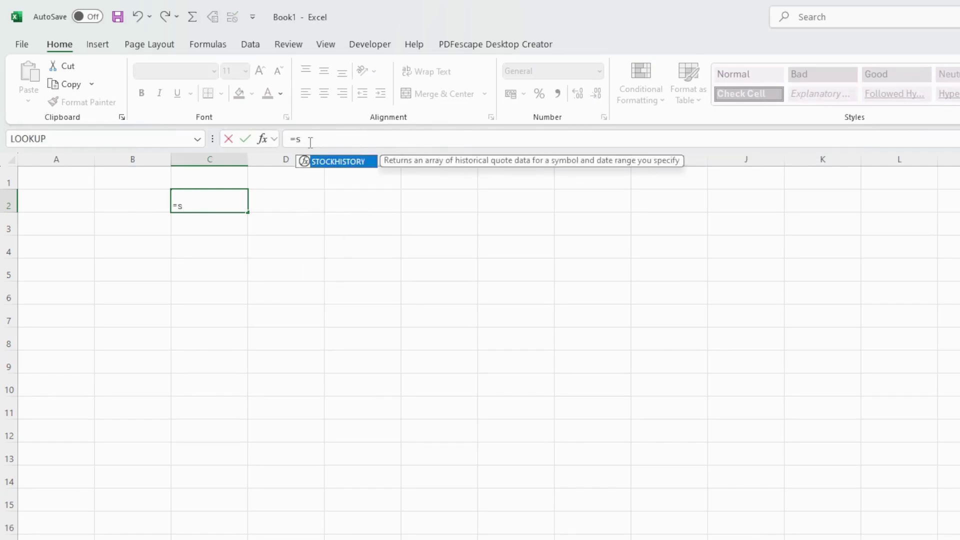
pyautogui.press('BackSpace')
pyautogui.write('TOCKHIS')
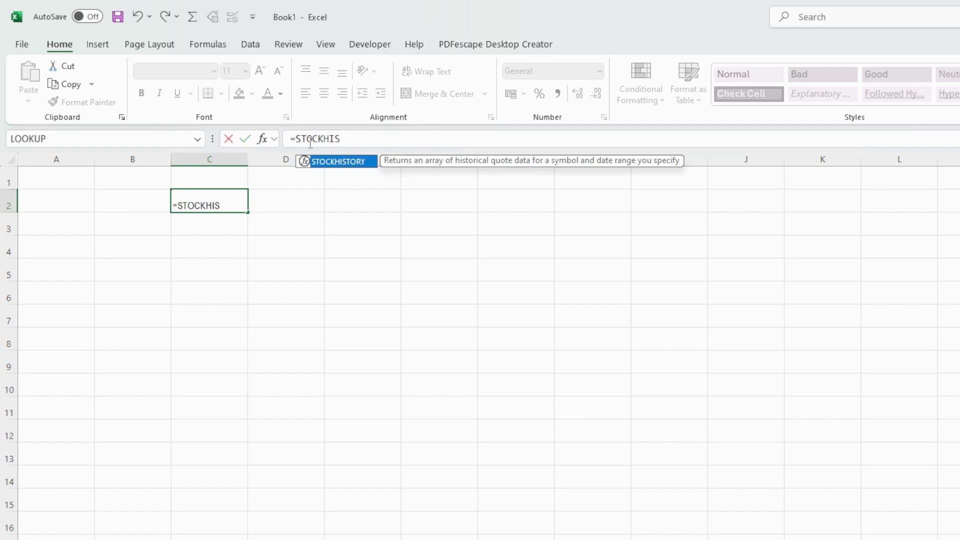
pyautogui.write('TORY(')
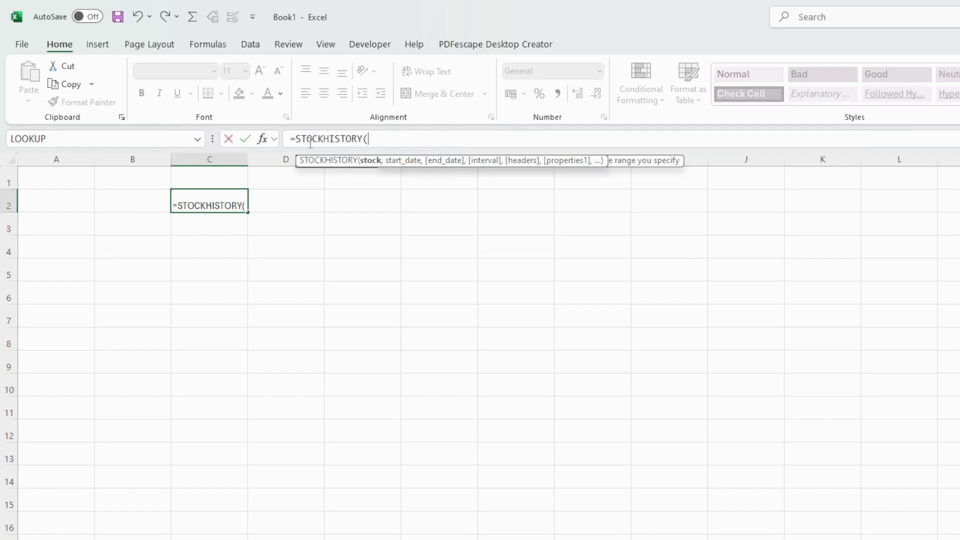
pyautogui.write('"AUD')
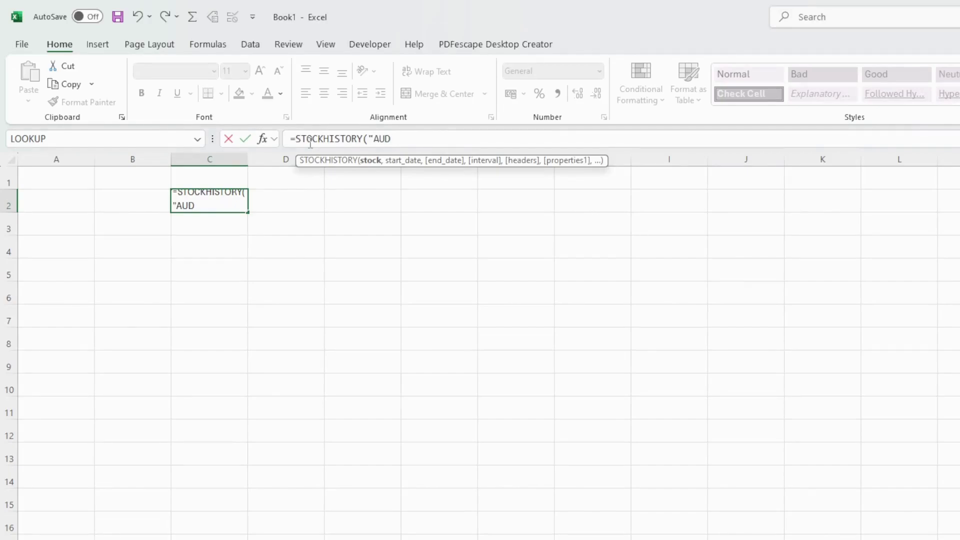
pyautogui.write('EU')
pyautogui.write(',')
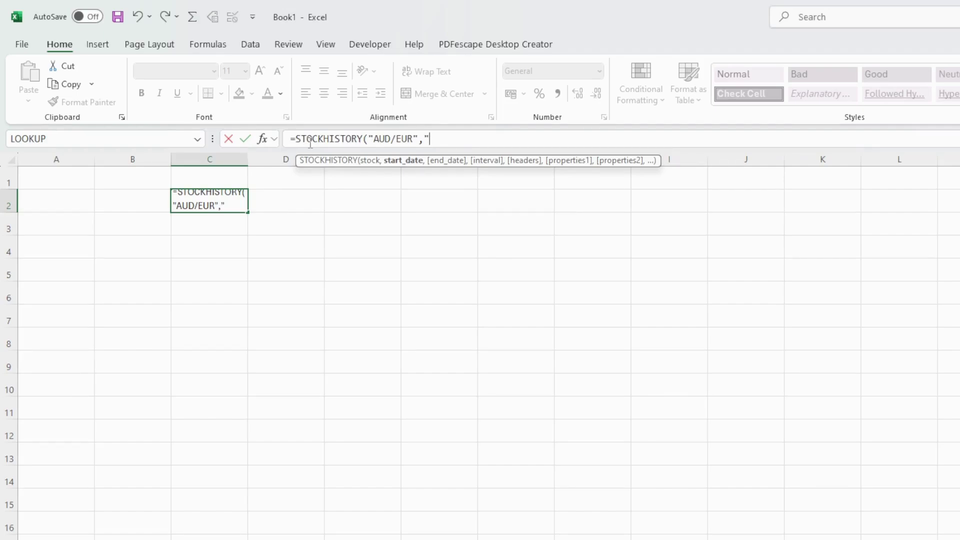
pyautogui.write('10/2024')
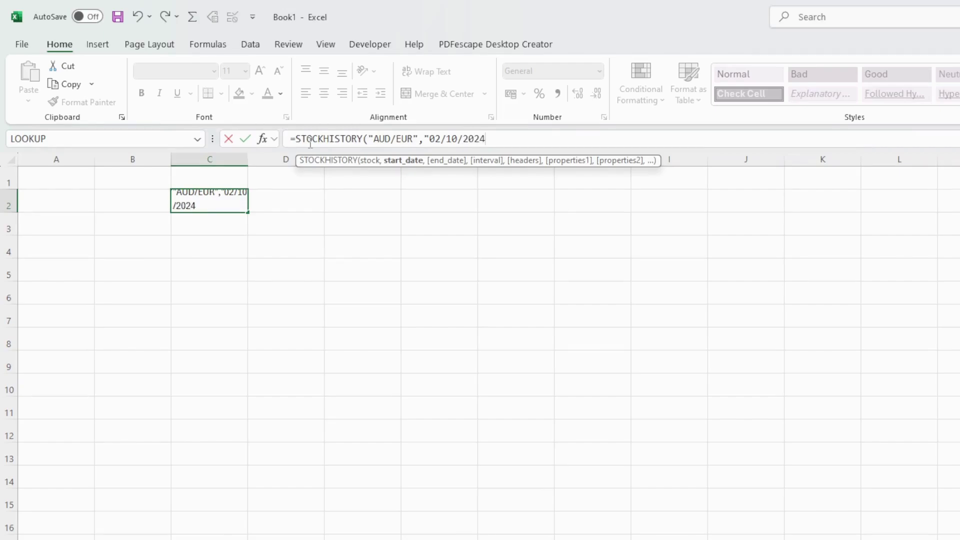
pyautogui.write('")')
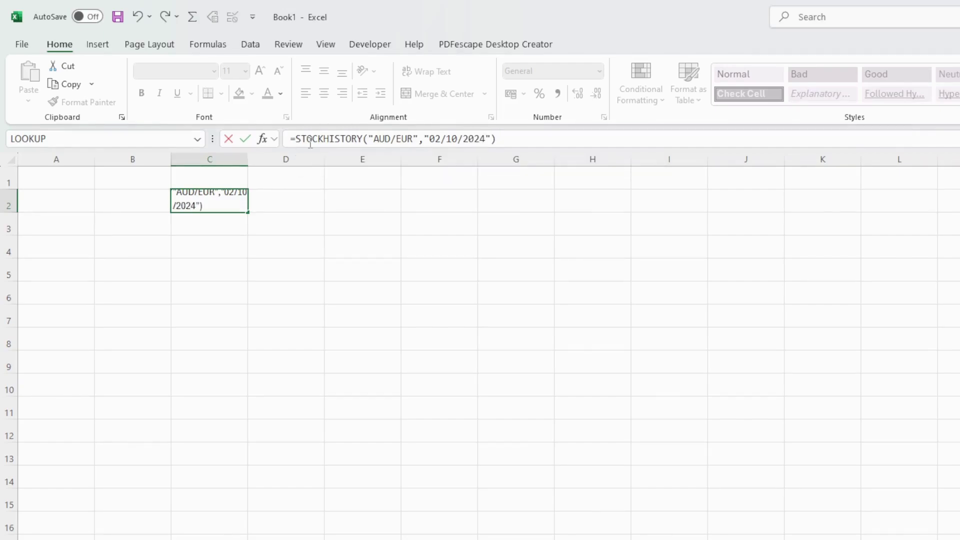
pyautogui.press('Return')
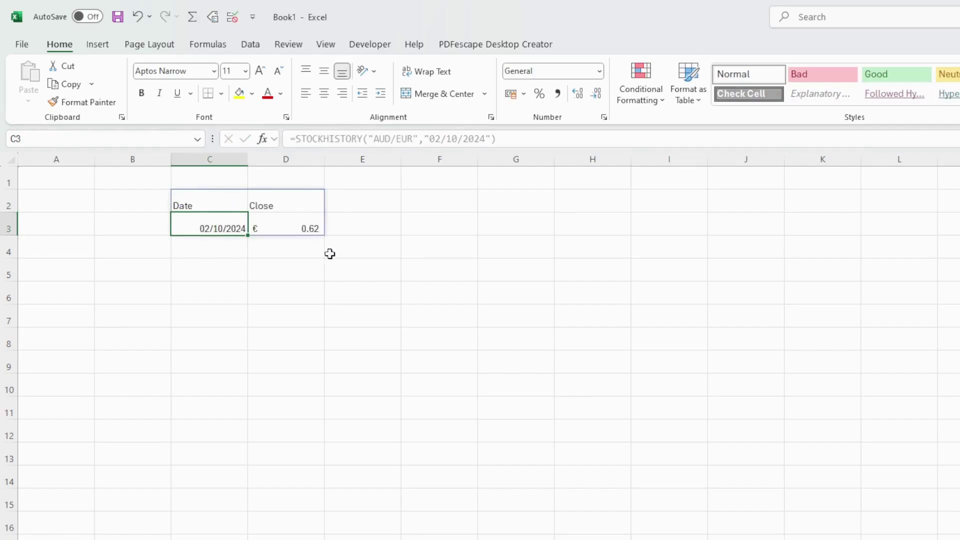
pyautogui.click(295, 272)
pyautogui.click(201, 205)
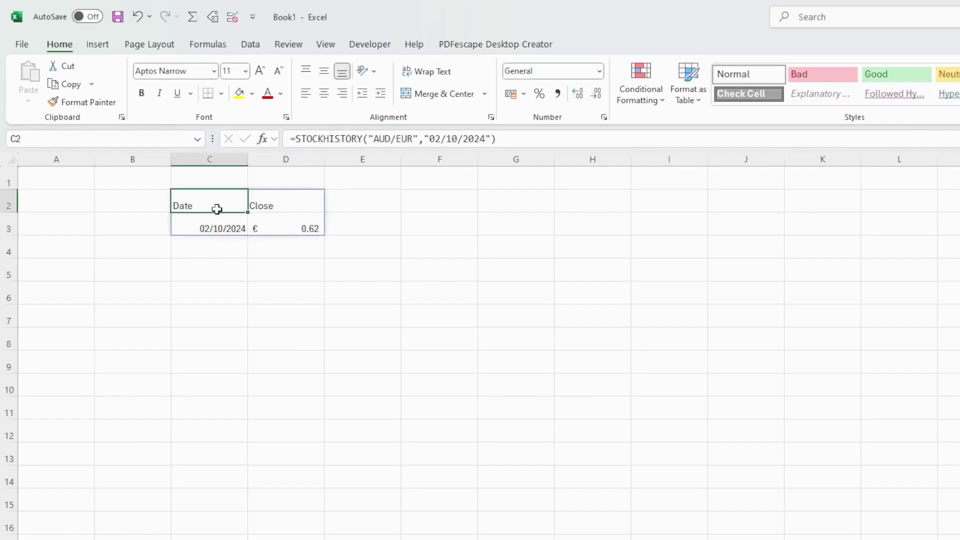
pyautogui.click(214, 229)
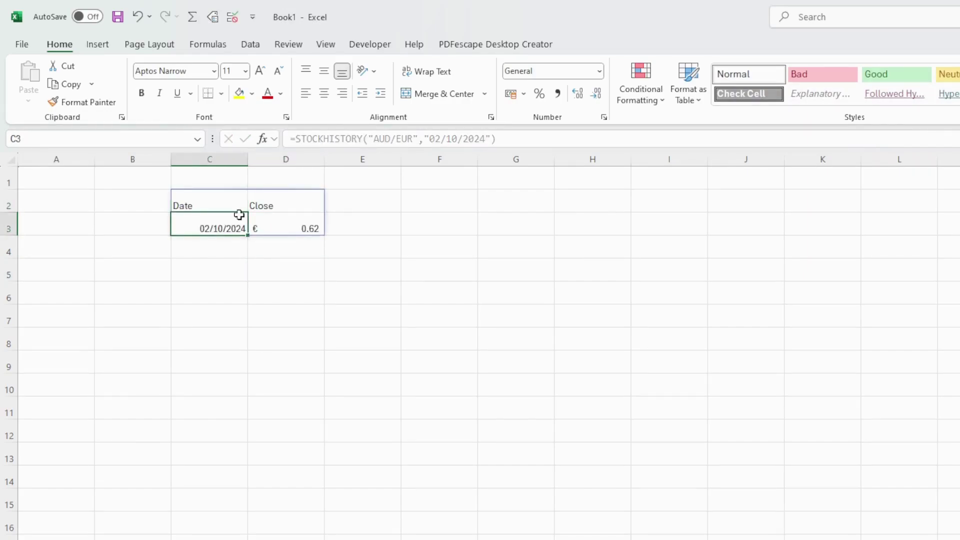
pyautogui.click(290, 228)
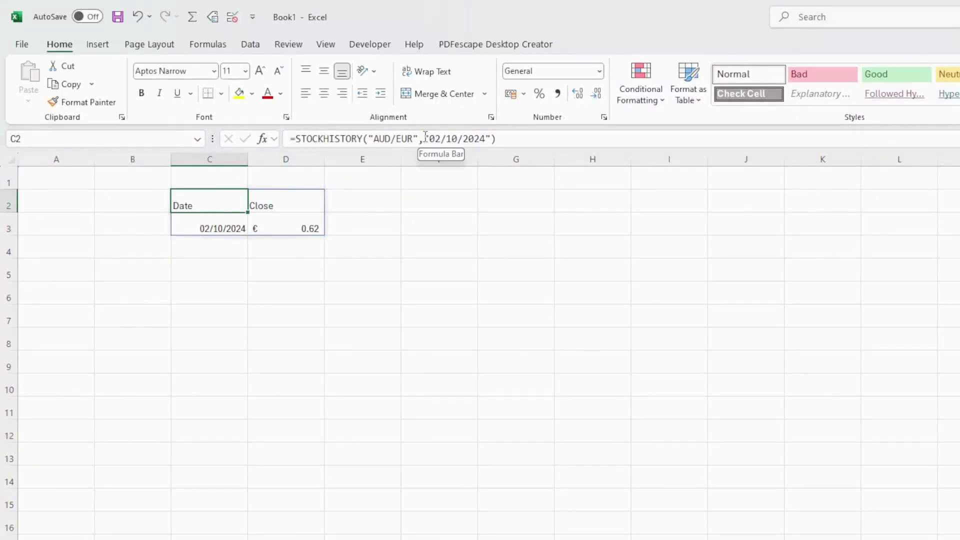
# Replace the single date with the range "01/10/2024","10/10/2024" to list eight daily closes
pyautogui.moveTo(425, 138); pyautogui.dragTo(506, 134)
pyautogui.press('BackSpace')
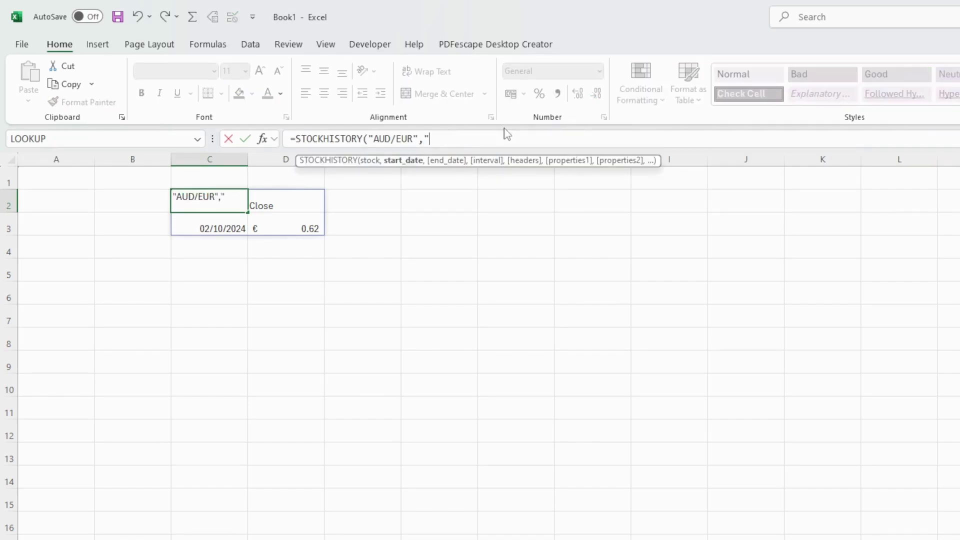
pyautogui.write('01/10/2024')
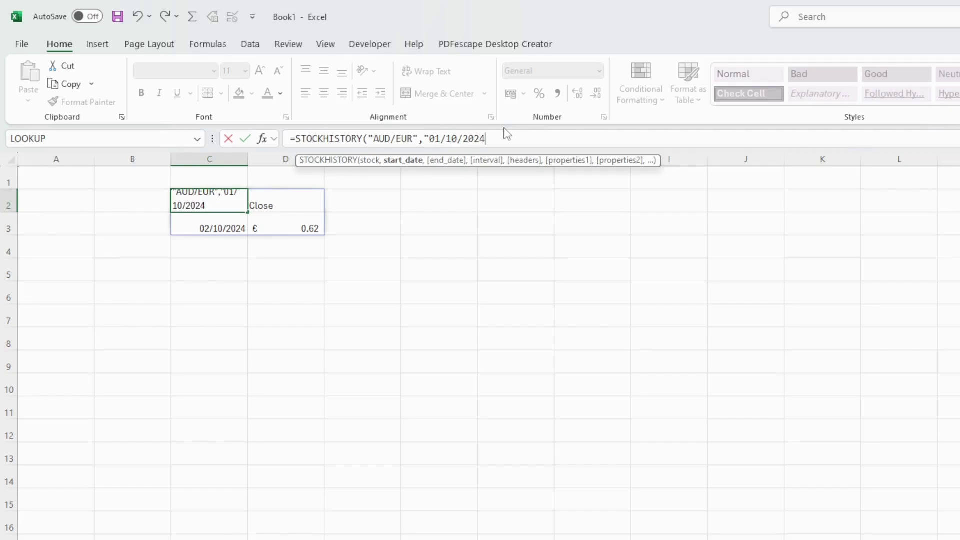
pyautogui.write('","10/')
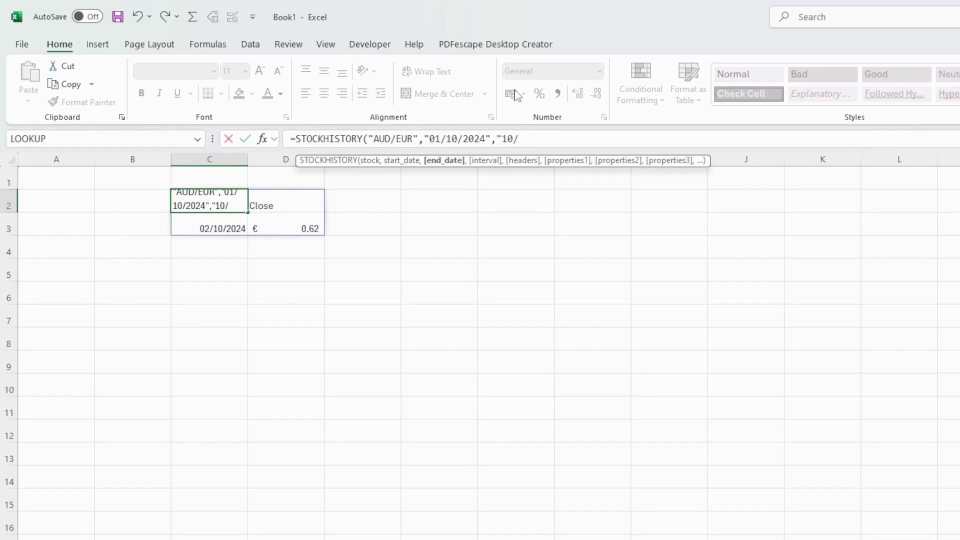
pyautogui.write('10/2024')
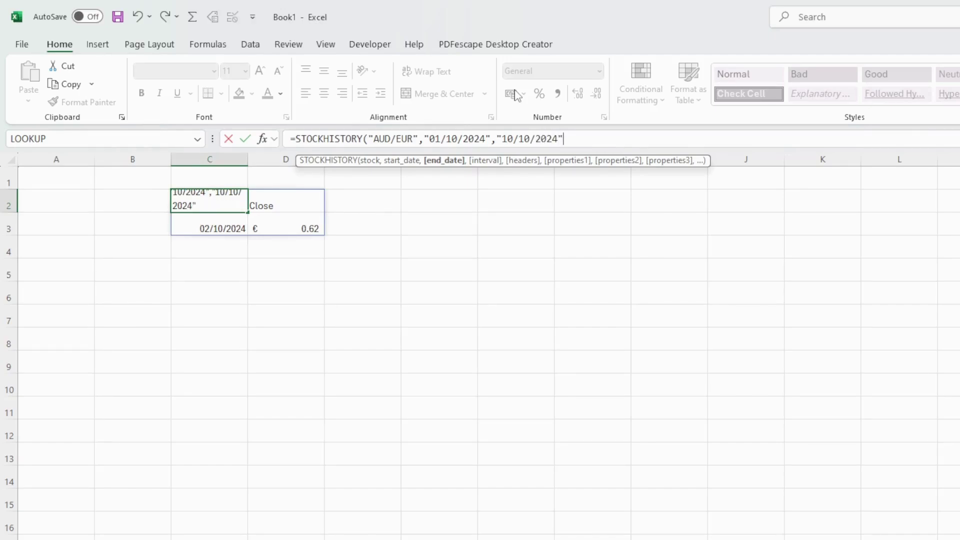
pyautogui.write(')')
pyautogui.press('Return')
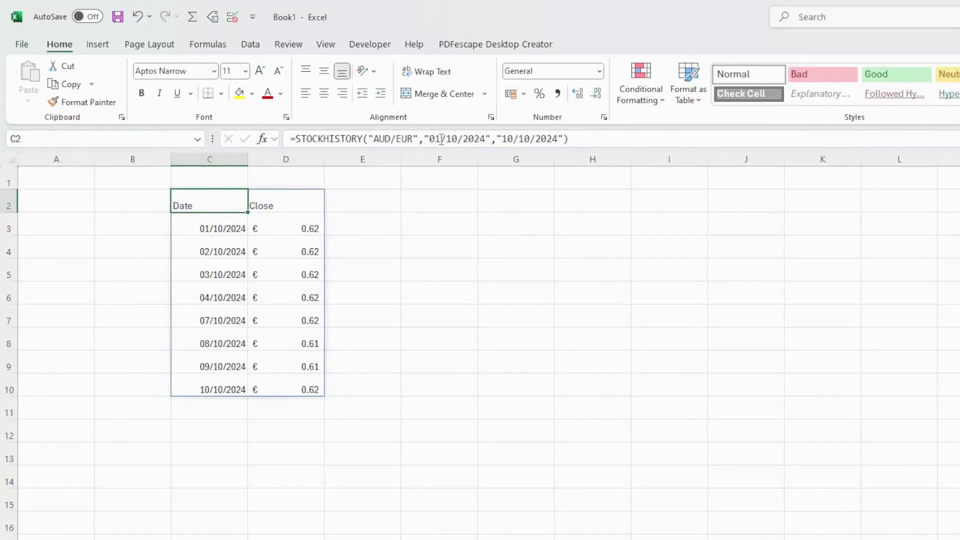
# Add interval 0 and headers 1 arguments to the C2 STOCKHISTORY formula
pyautogui.click(575, 140)
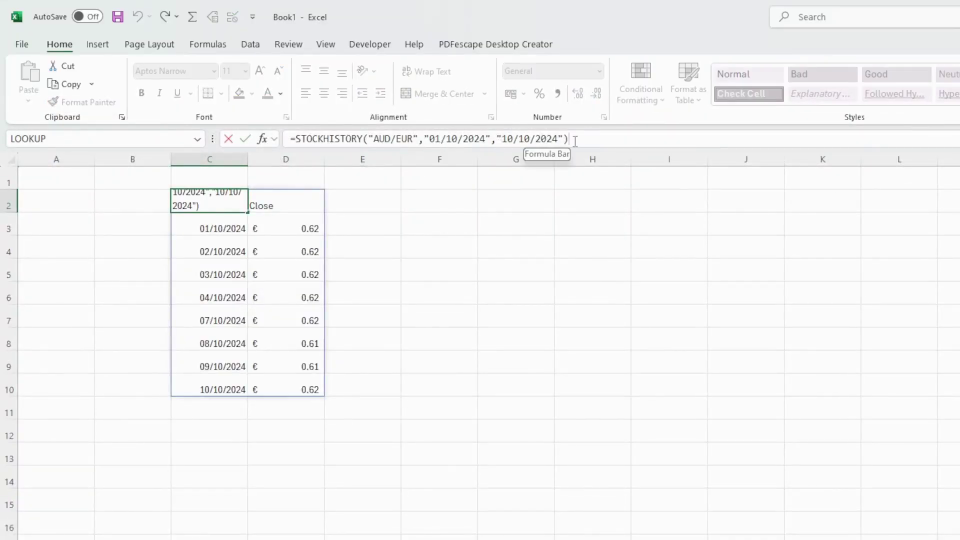
pyautogui.press('BackSpace')
pyautogui.write(',0')
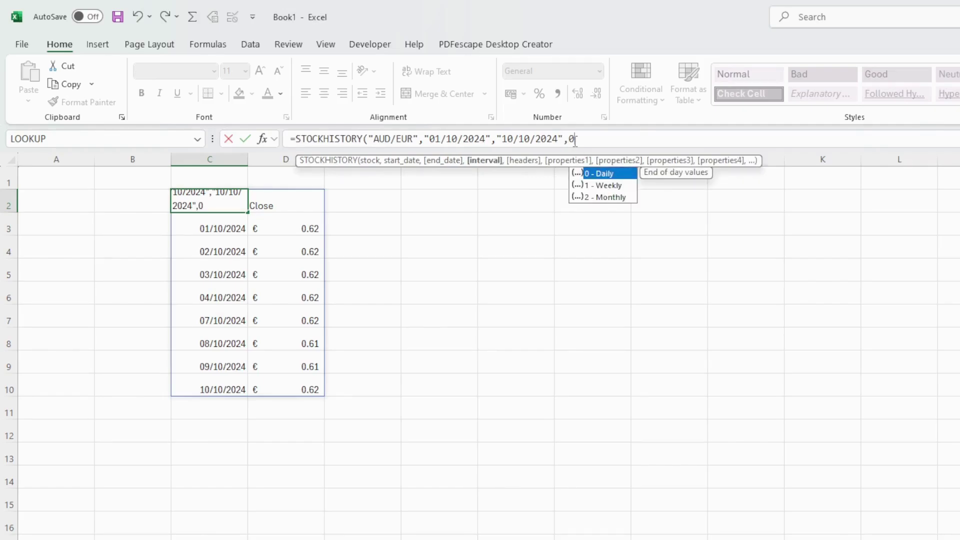
pyautogui.write(',')
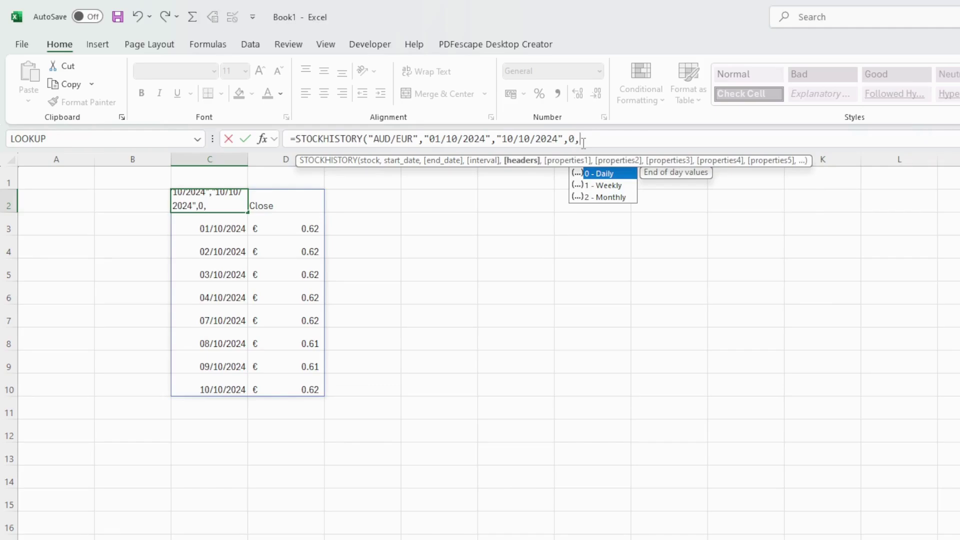
pyautogui.write('1)')
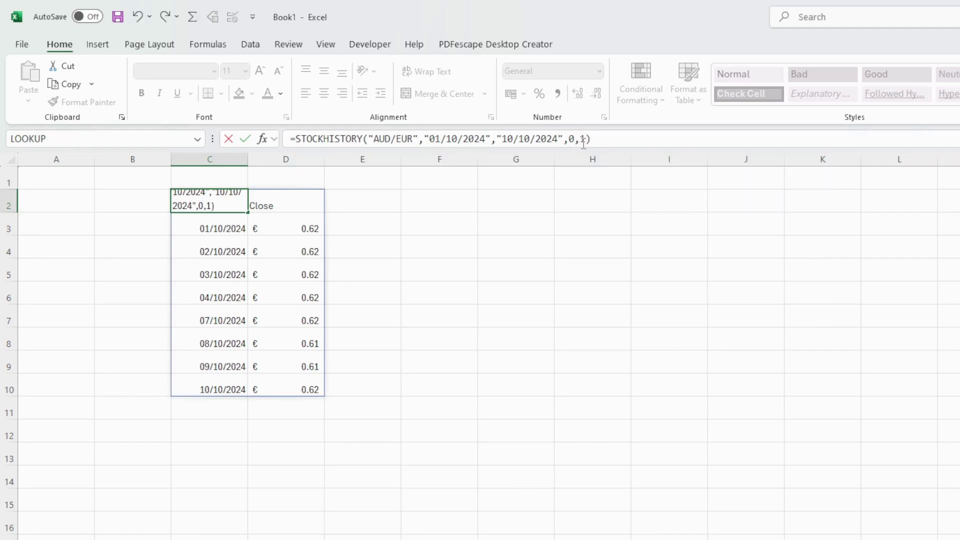
pyautogui.press('Return')
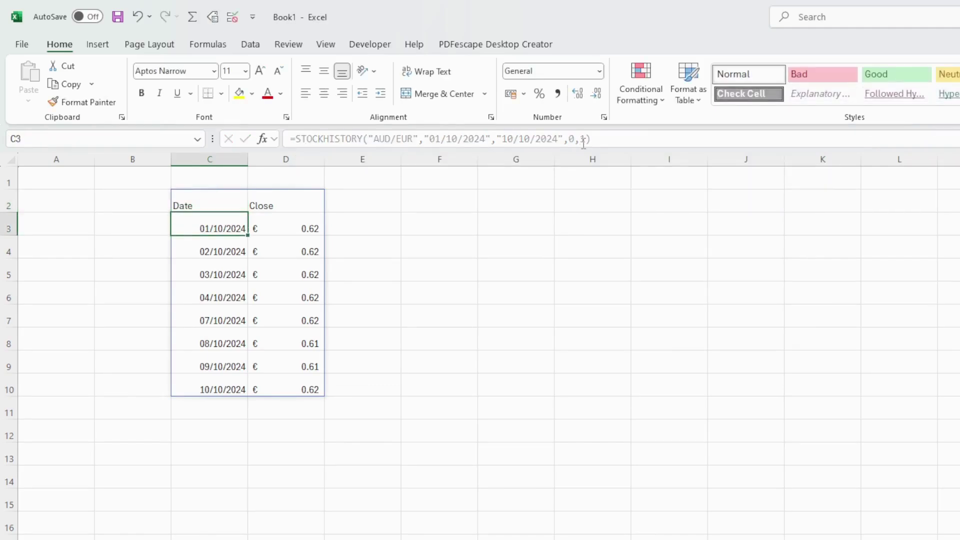
# Change the headers argument from 1 to 0 so the daily rates occupy C2:D9
pyautogui.click(235, 200)
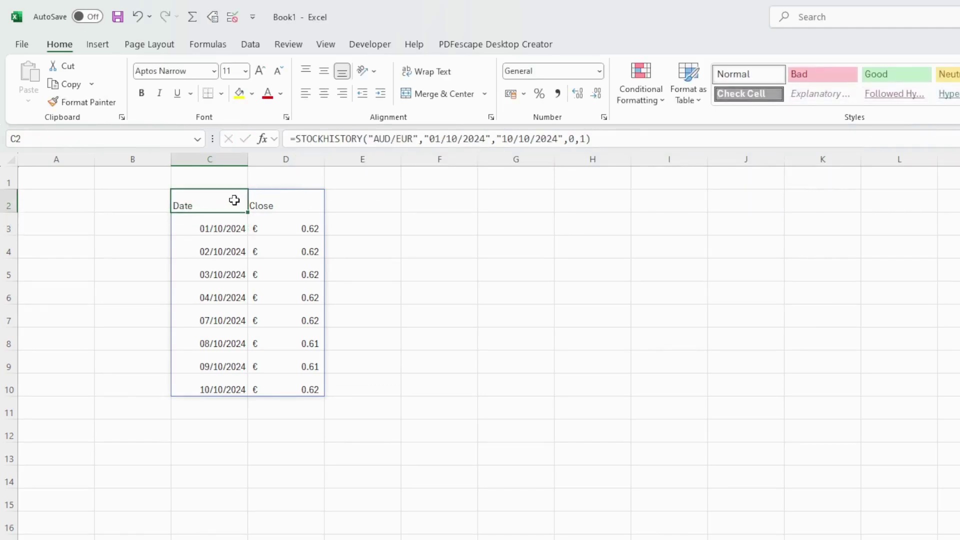
pyautogui.click(625, 137)
pyautogui.press('BackSpace')
pyautogui.press('BackSpace')
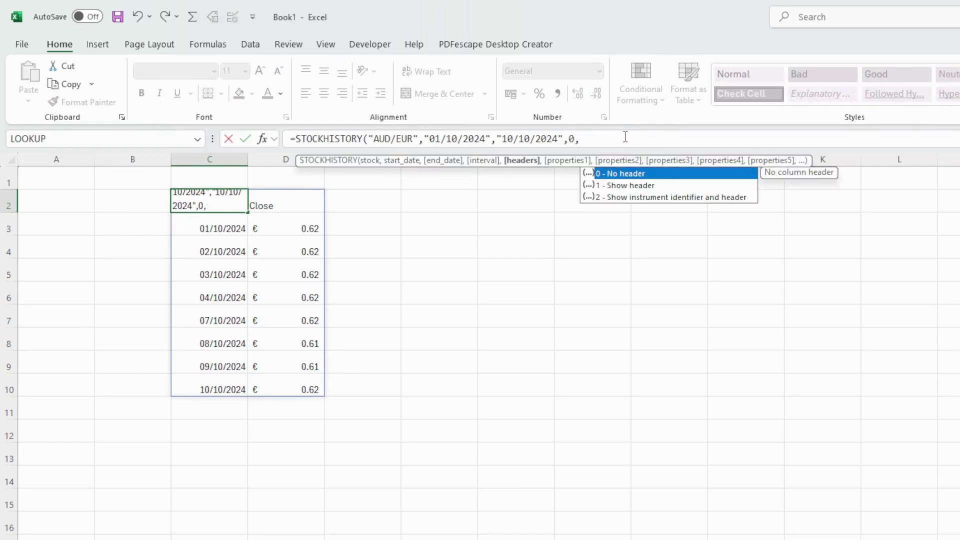
pyautogui.write('0)')
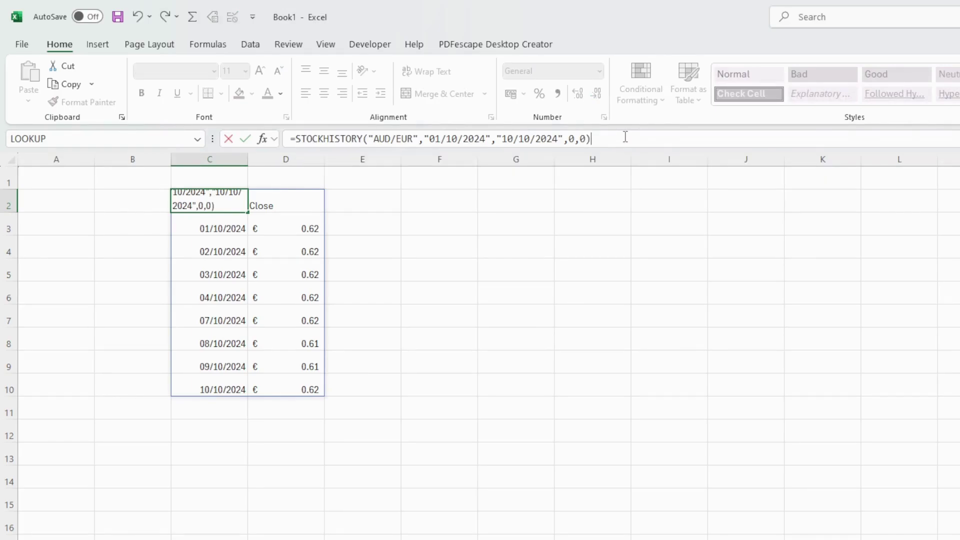
pyautogui.press('Return')
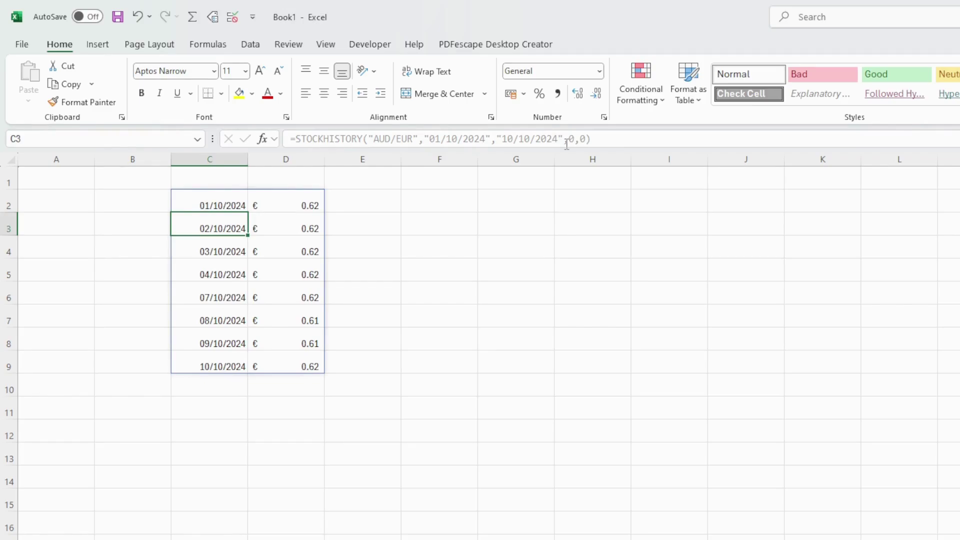
# Set the headers argument in C2's formula back to 1
pyautogui.click(198, 207)
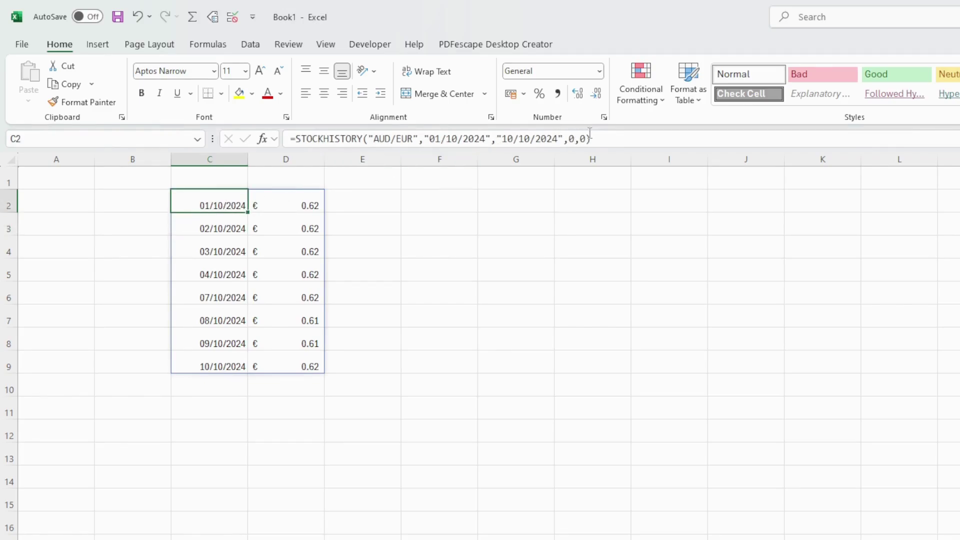
pyautogui.click(587, 140)
pyautogui.press('BackSpace')
pyautogui.write('1')
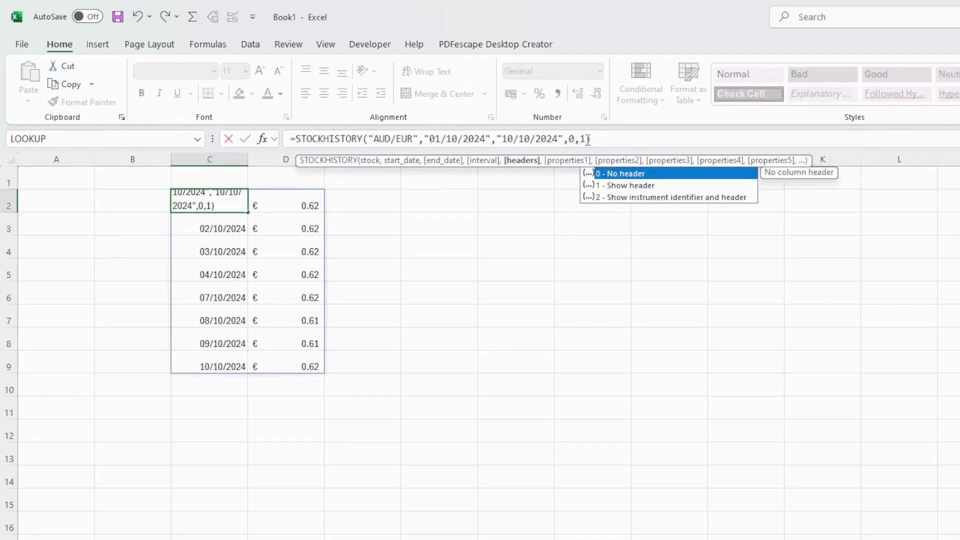
# Change the date range to start 01/08/2024 and end 1/10/2024
pyautogui.click(435, 139)
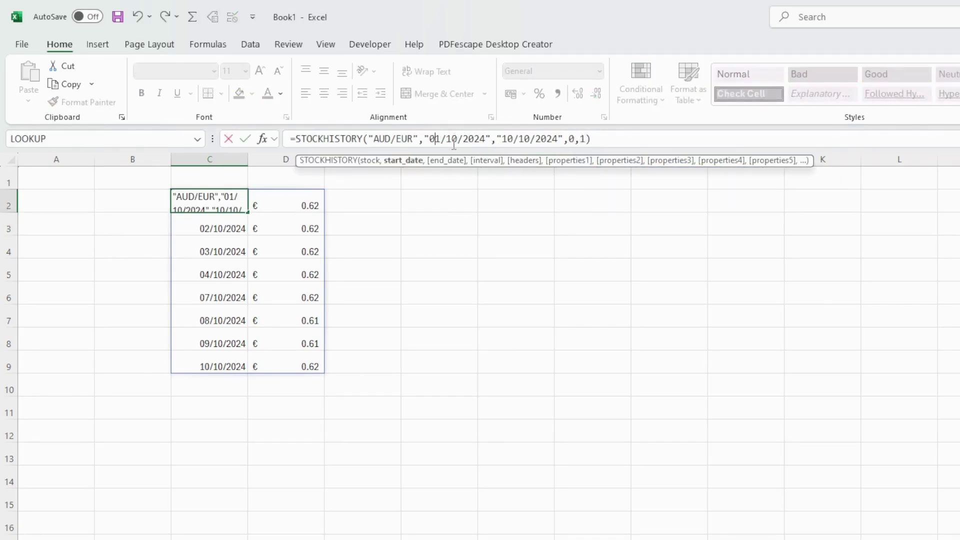
pyautogui.press('Right')
pyautogui.press('Right')
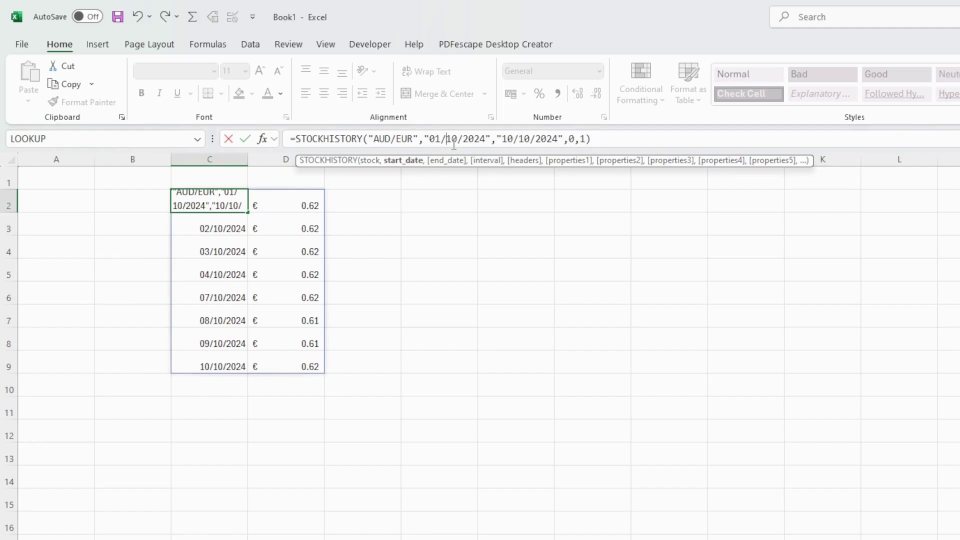
pyautogui.press('Delete')
pyautogui.press('Delete')
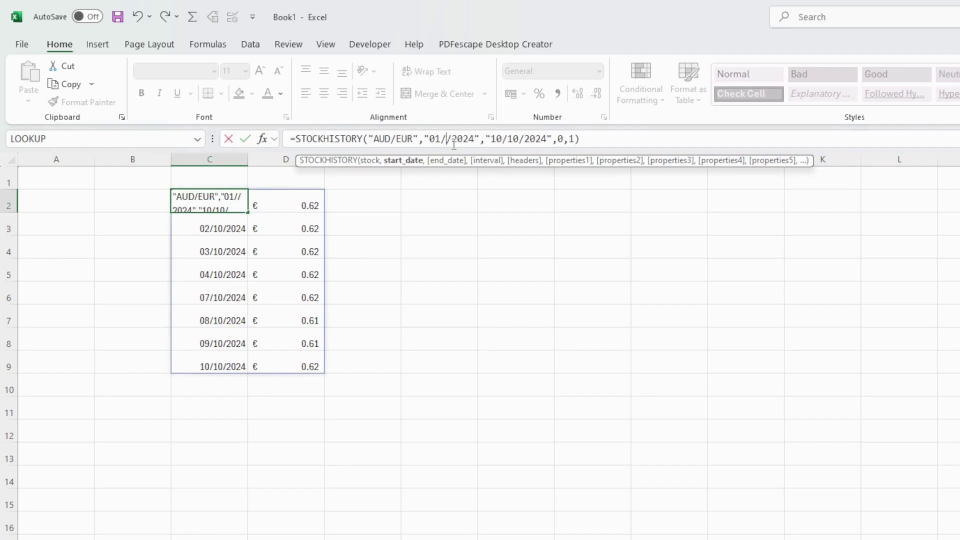
pyautogui.write('08')
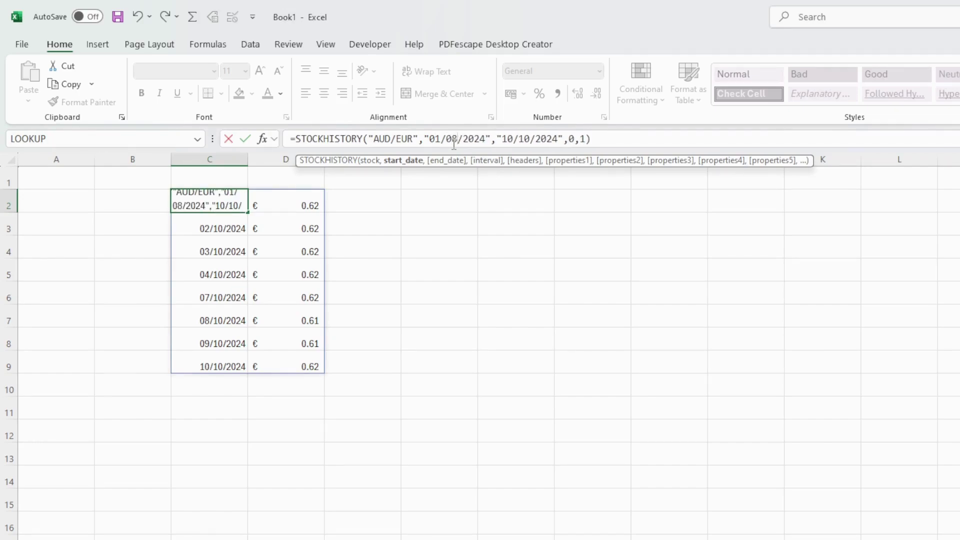
pyautogui.click(513, 137)
pyautogui.press('BackSpace')
pyautogui.press('BackSpace')
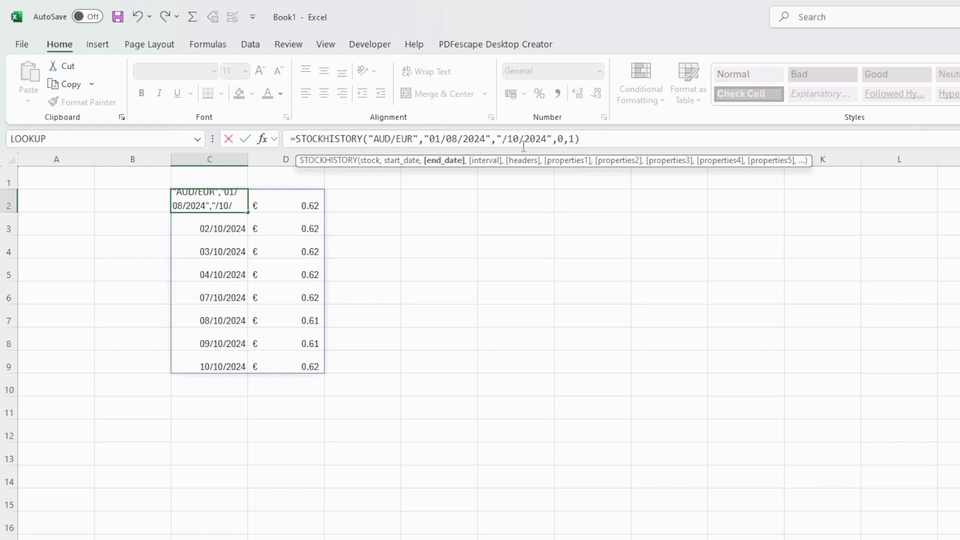
pyautogui.write('1')
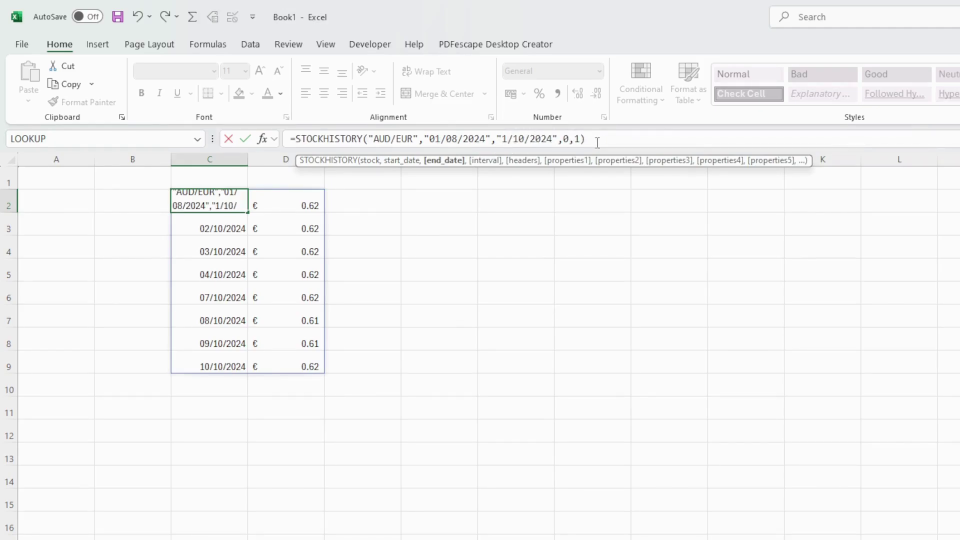
pyautogui.press('Return')
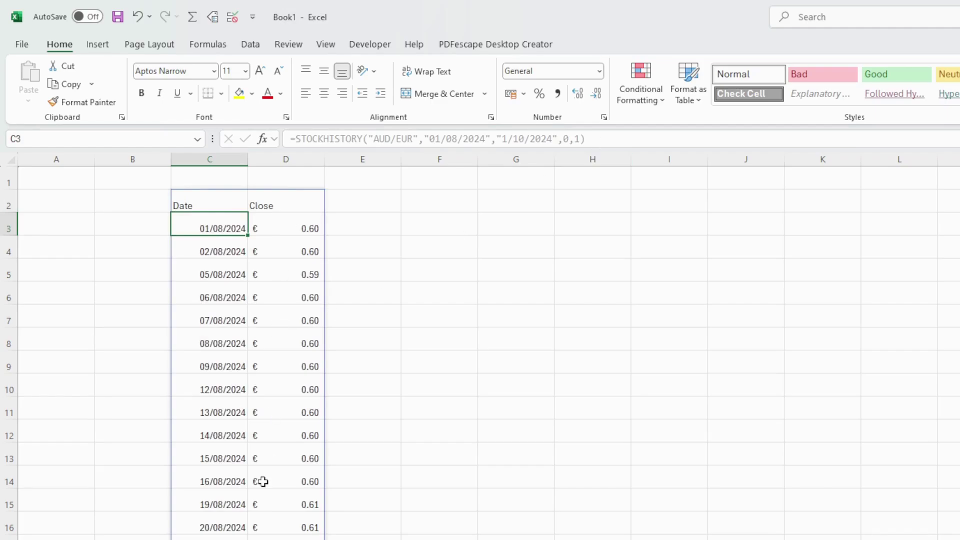
# Set the interval argument in C2's formula to 1 for weekly rates
pyautogui.click(210, 200)
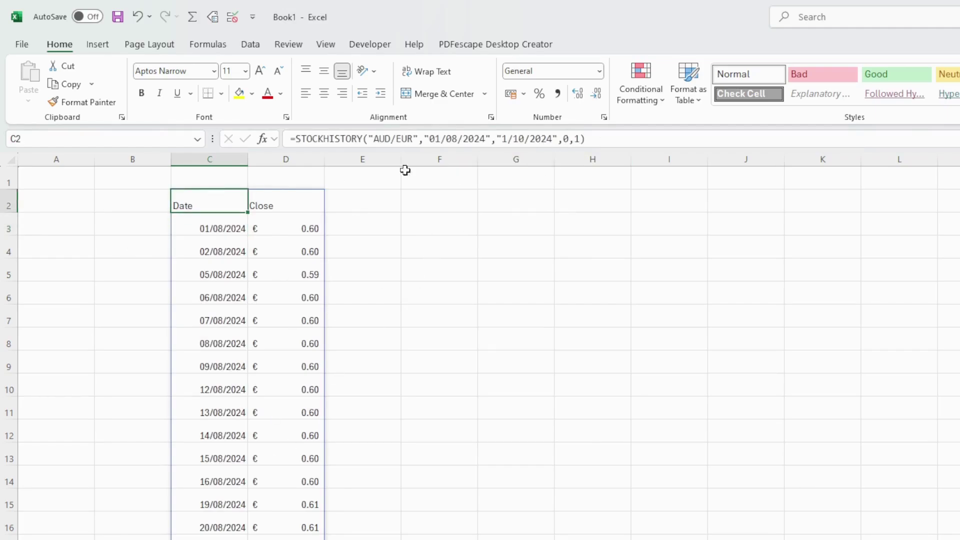
pyautogui.click(568, 138)
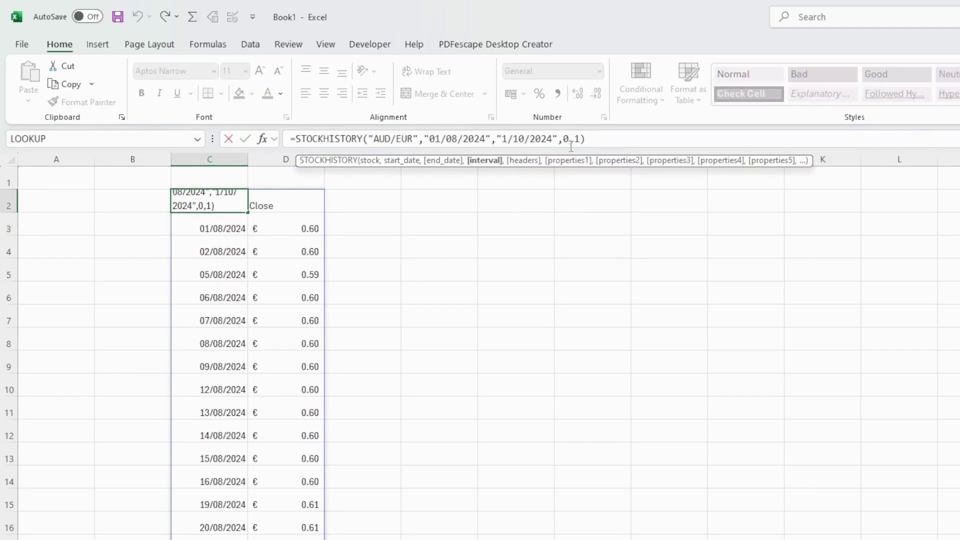
pyautogui.press('BackSpace')
pyautogui.write('1')
pyautogui.press('Return')
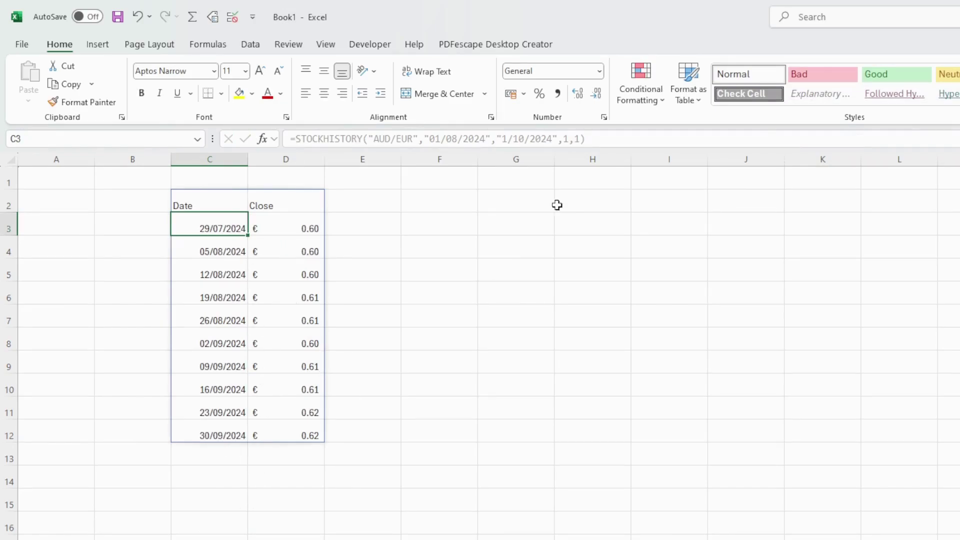
# Change the interval to 2, giving monthly closes € 0.61, 0.62, 0.62
pyautogui.click(192, 200)
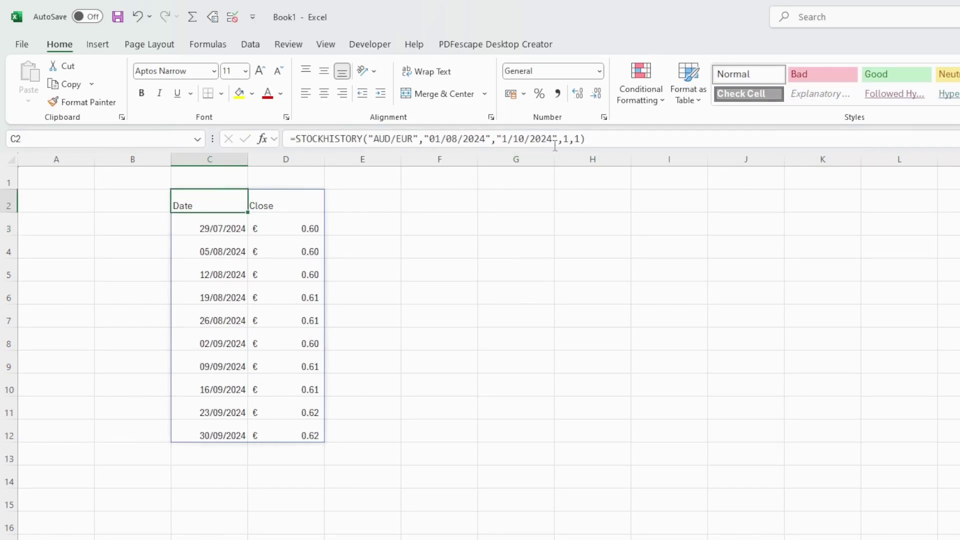
pyautogui.click(568, 138)
pyautogui.press('BackSpace')
pyautogui.write('2')
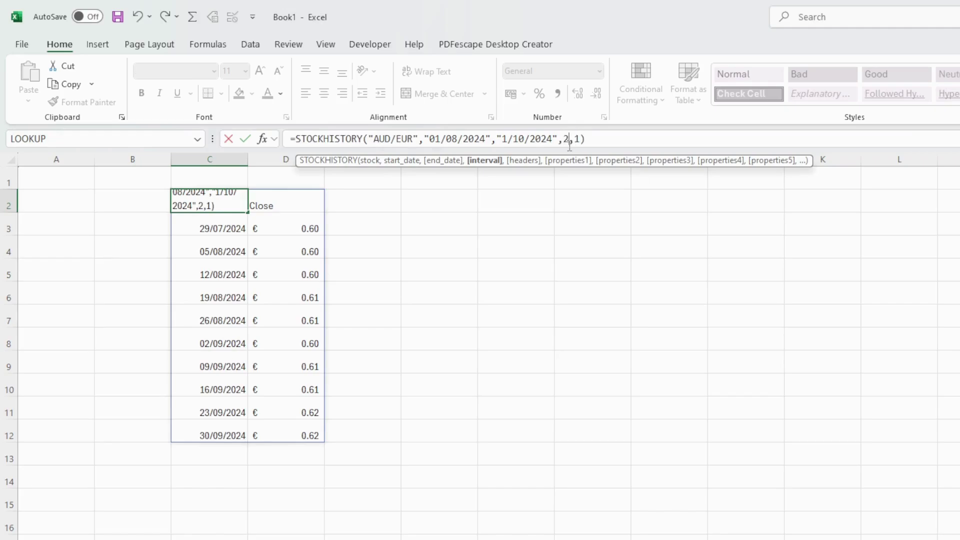
pyautogui.press('Return')
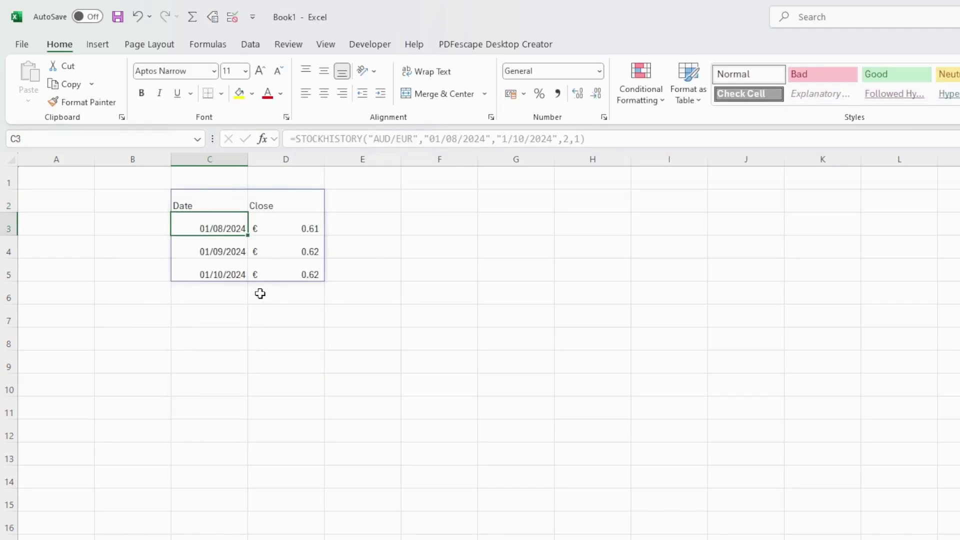